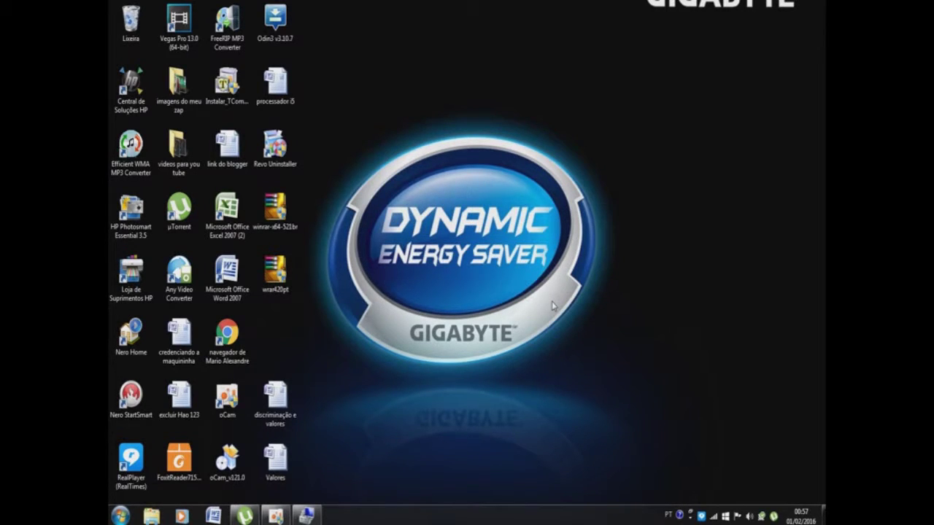
Step: Open Disk Management (Gerenciamento de disco) in the management console for Computador
click(120, 515)
click(262, 362)
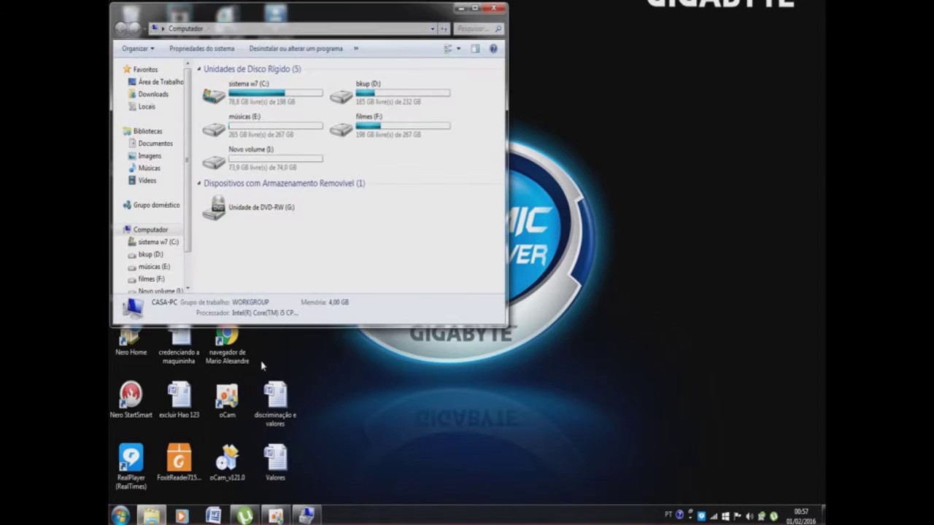
right_click(151, 235)
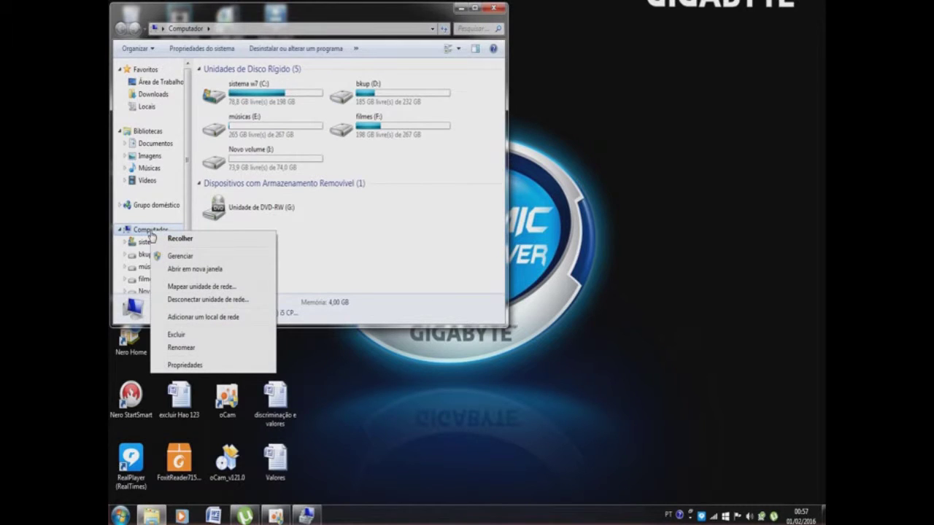
click(187, 260)
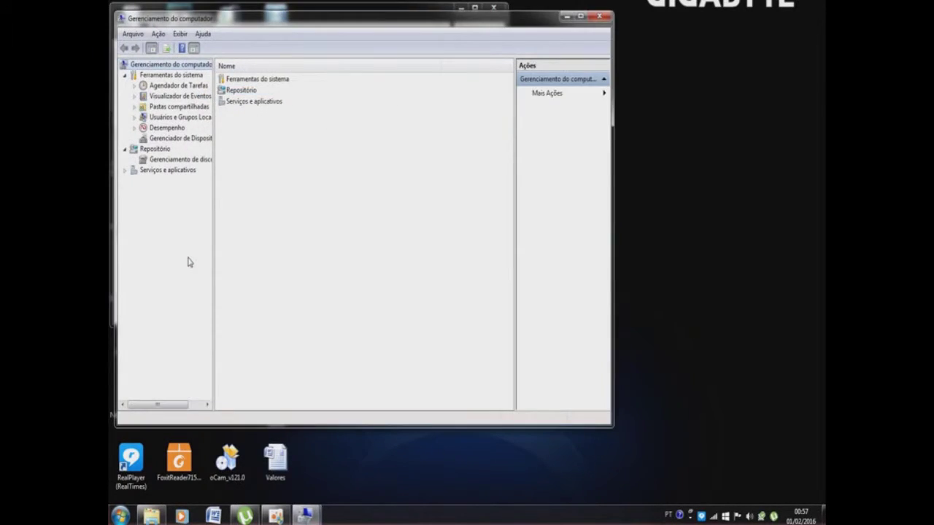
click(172, 163)
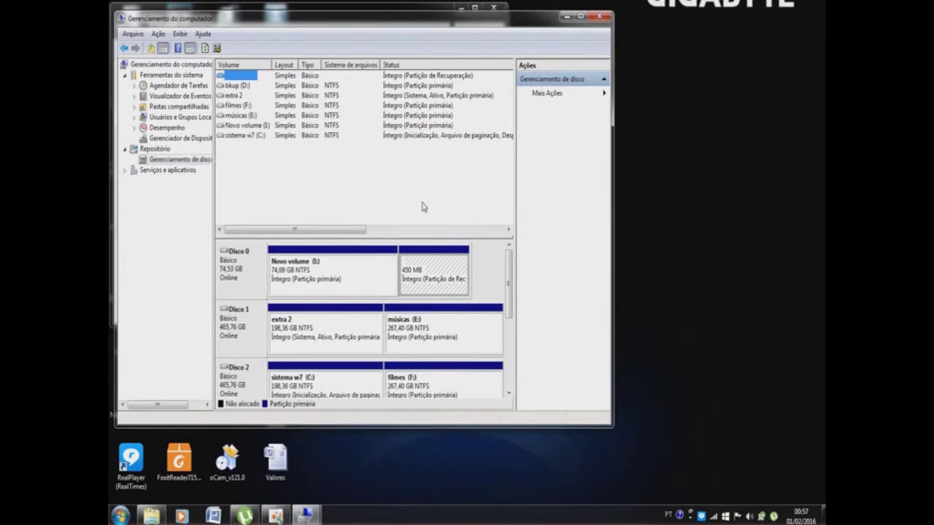
Step: Open the volume shrink settings (Diminuir Volume) for the bkup (D:) partition on Disco 3
drag(509, 281, 512, 355)
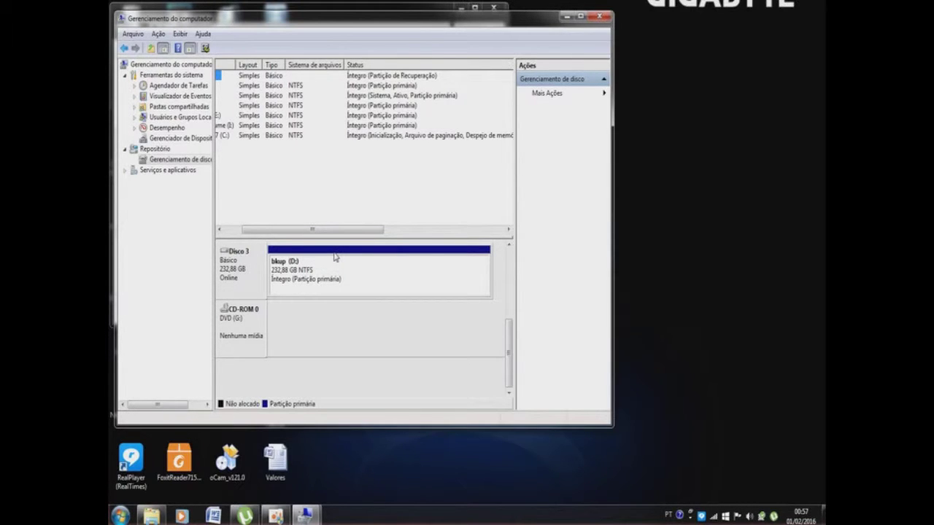
mouse_move(508, 357)
mouse_down()
mouse_move(512, 277)
mouse_move(508, 368)
mouse_up()
right_click(360, 252)
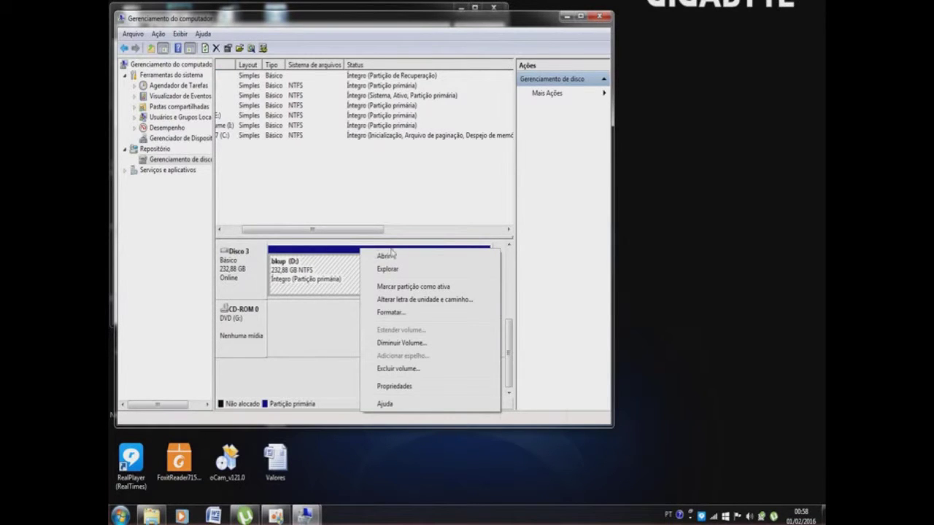
click(407, 342)
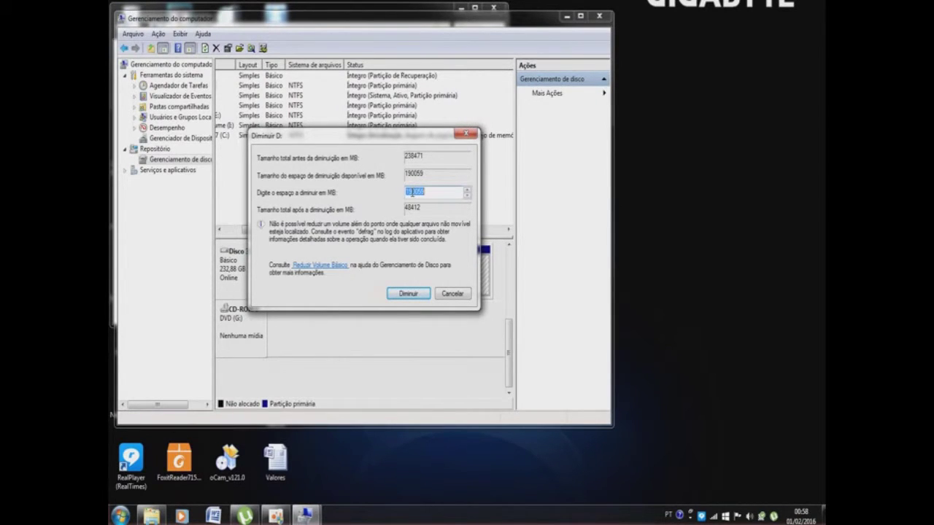
Step: Set the amount of space to shrink to 119005 MB and shrink the D: volume
click(412, 193)
drag(412, 192, 408, 193)
click(414, 193)
key(BackSpace)
text(1)
text(5)
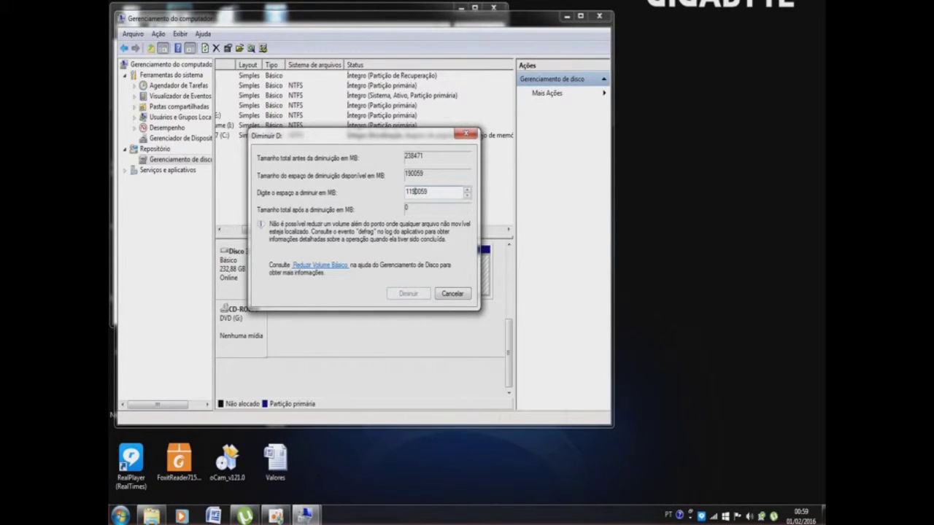
key(BackSpace)
text(9)
key(comma)
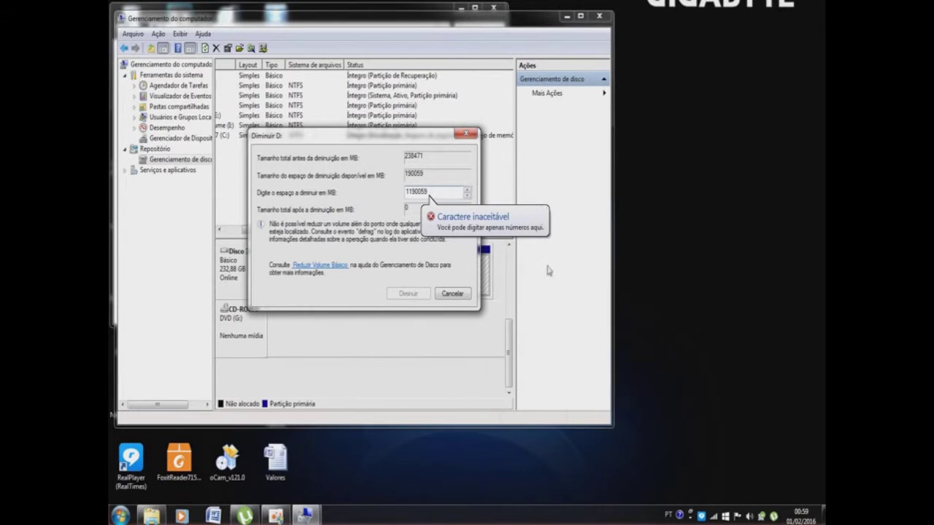
key(shift+Left)
key(Delete)
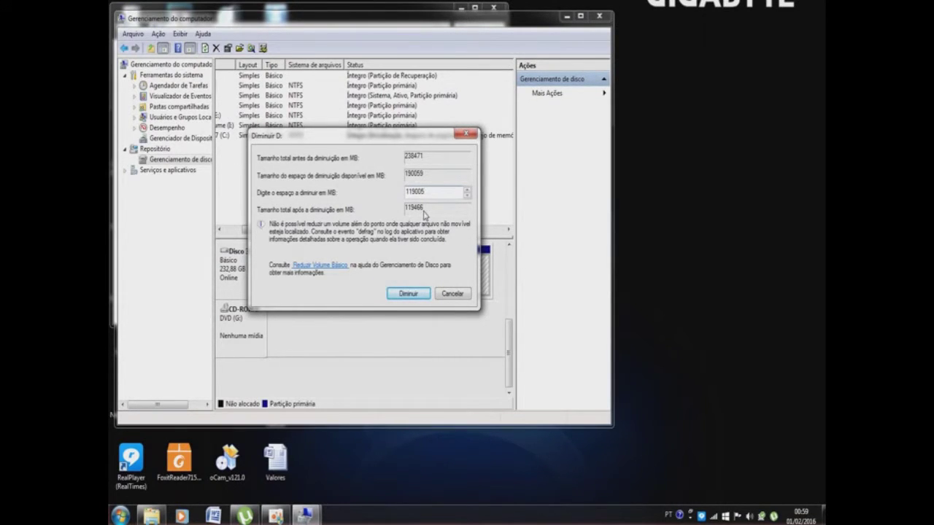
click(406, 296)
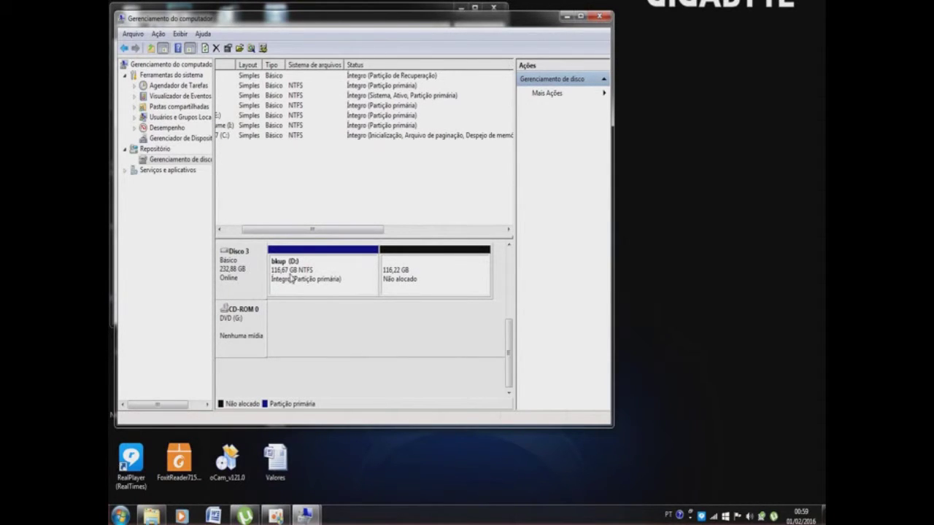
Step: Start a new simple volume in the unallocated space of Disco 3, using the full 119005 MB
right_click(427, 255)
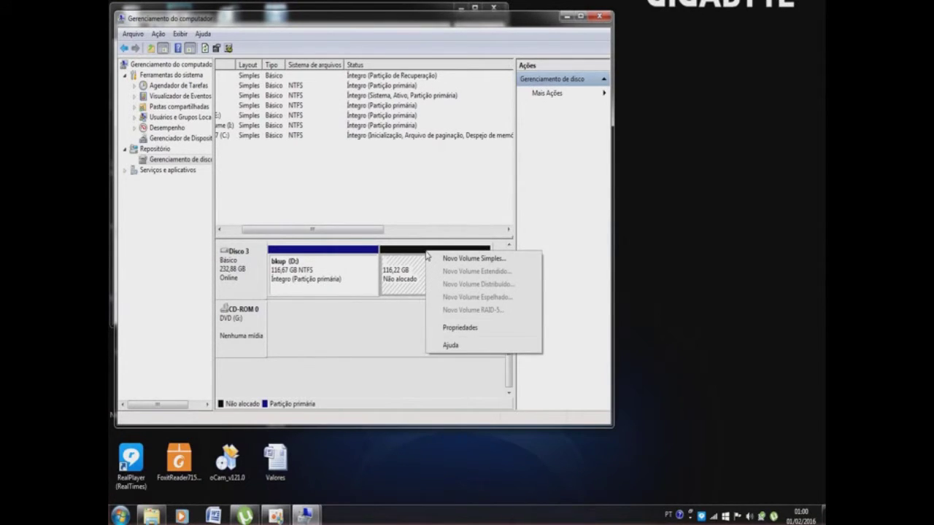
click(450, 260)
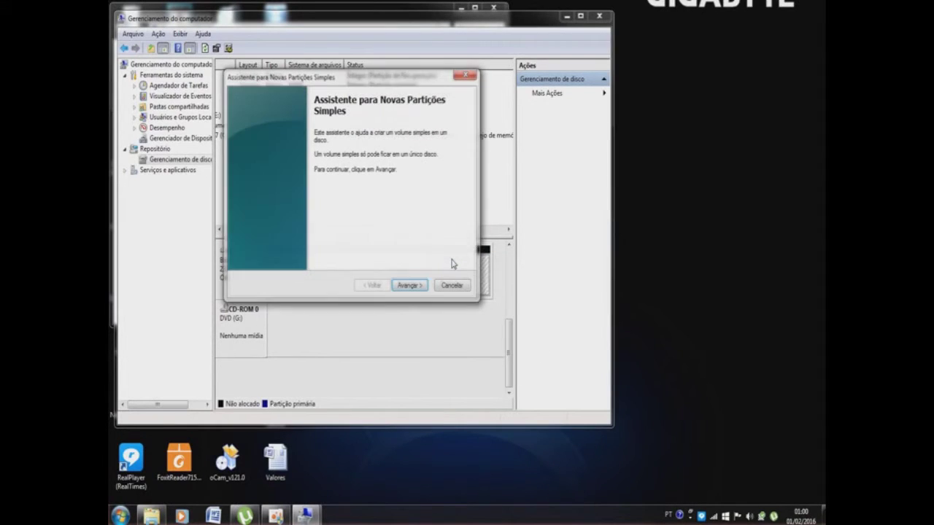
click(409, 286)
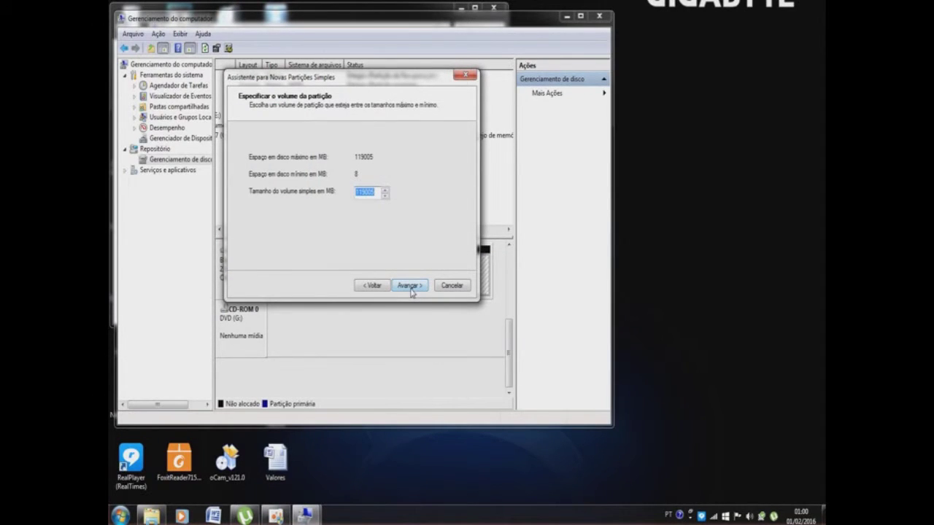
click(409, 286)
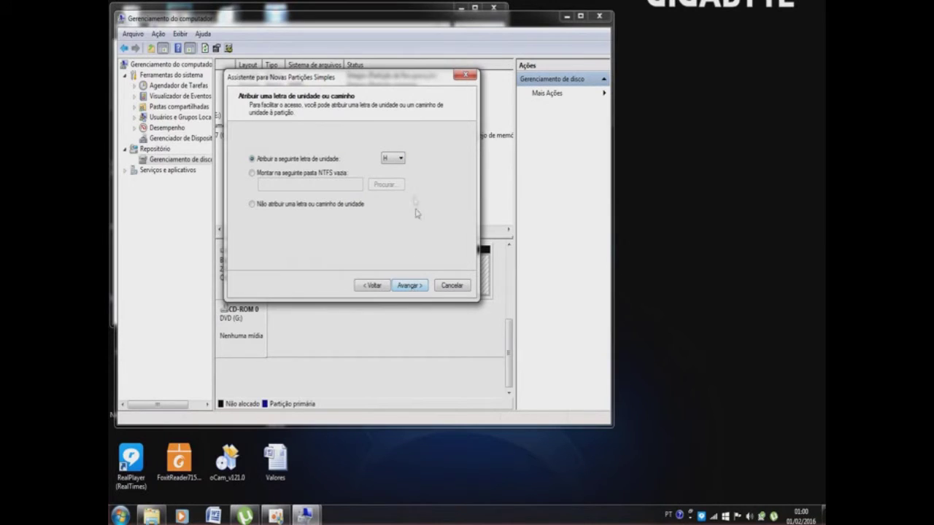
Step: Assign drive letter Z to the new volume, keep the default NTFS formatting and finish creating the partition
click(400, 158)
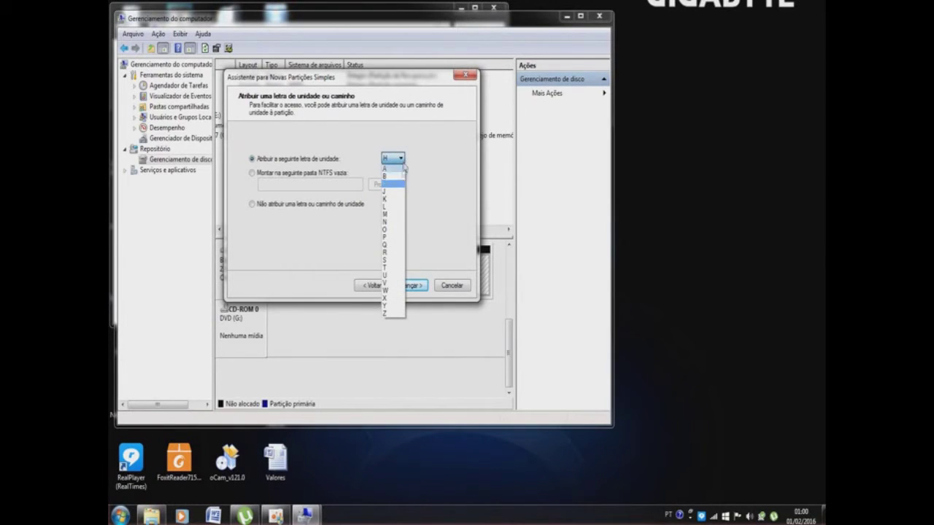
click(384, 315)
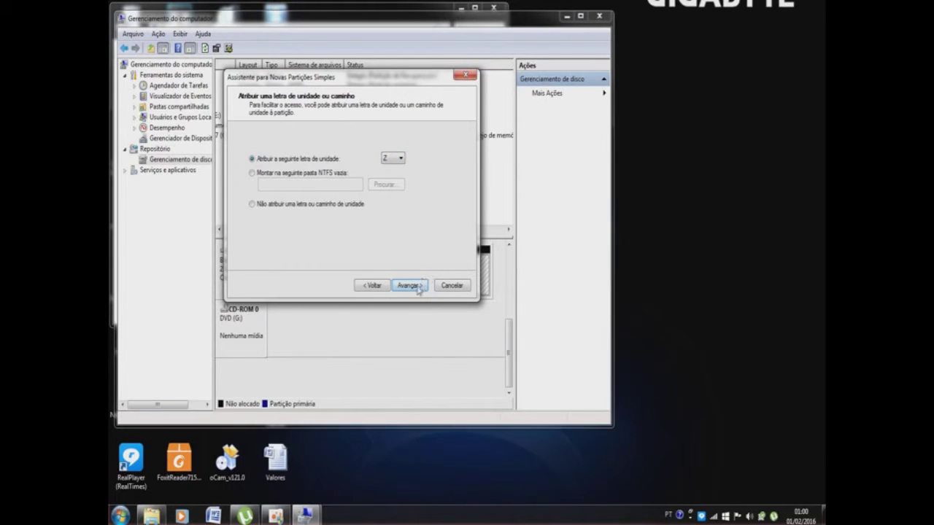
click(413, 286)
click(412, 285)
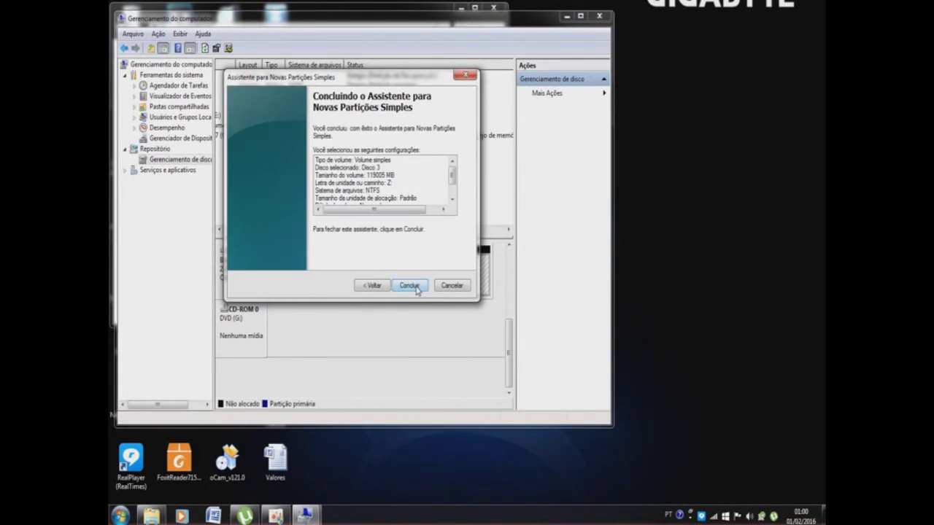
click(413, 286)
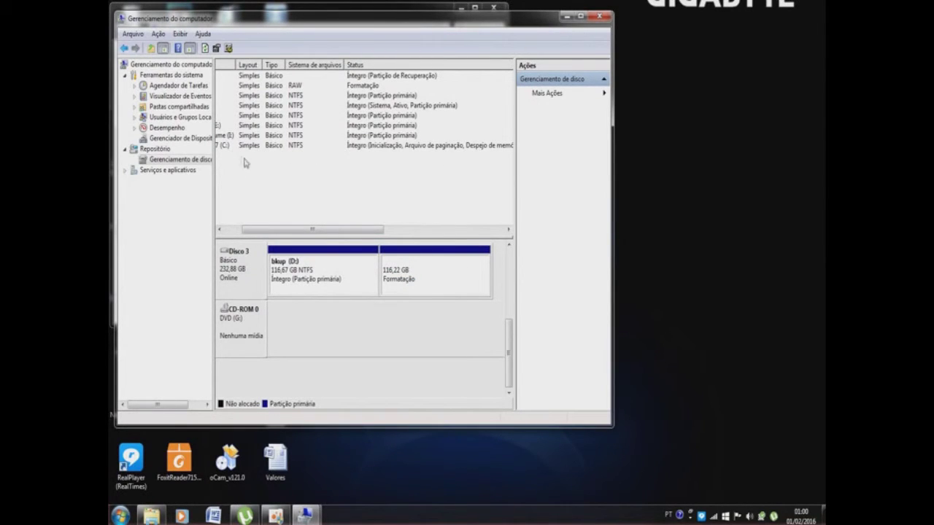
Step: Dismiss the AutoPlay window for volume Z: and close the Computer Management and Computador windows
drag(360, 234, 298, 233)
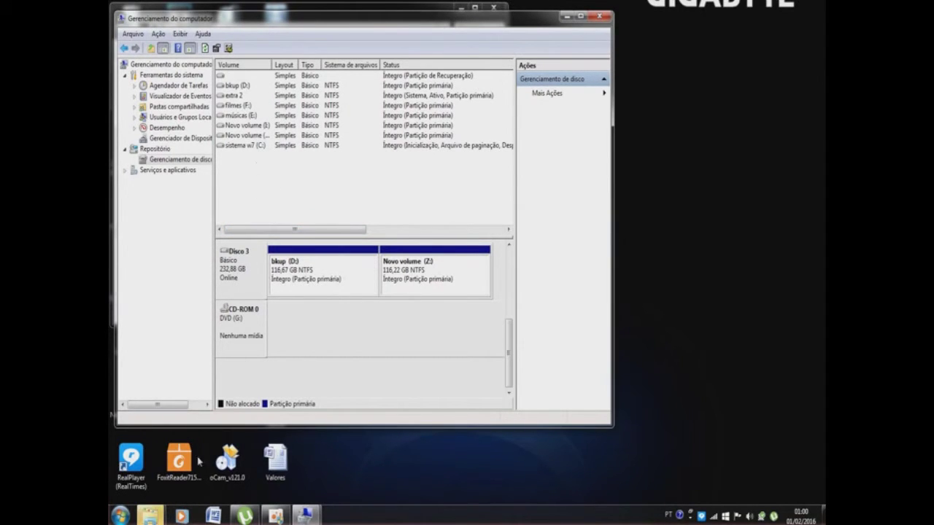
mouse_move(149, 516)
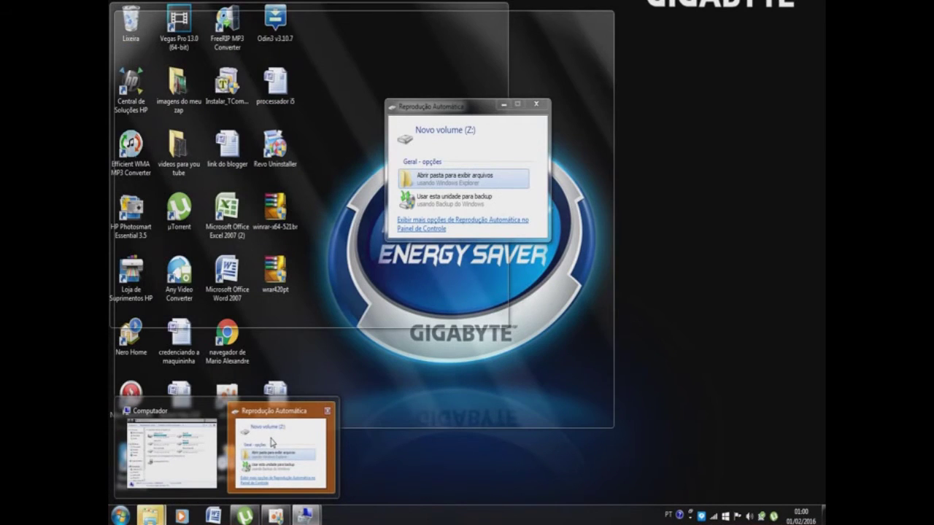
click(271, 442)
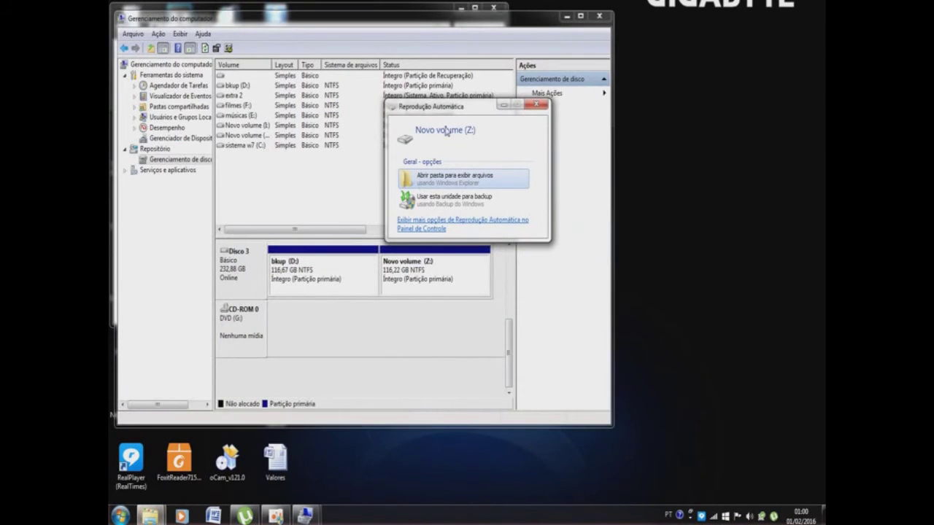
click(541, 108)
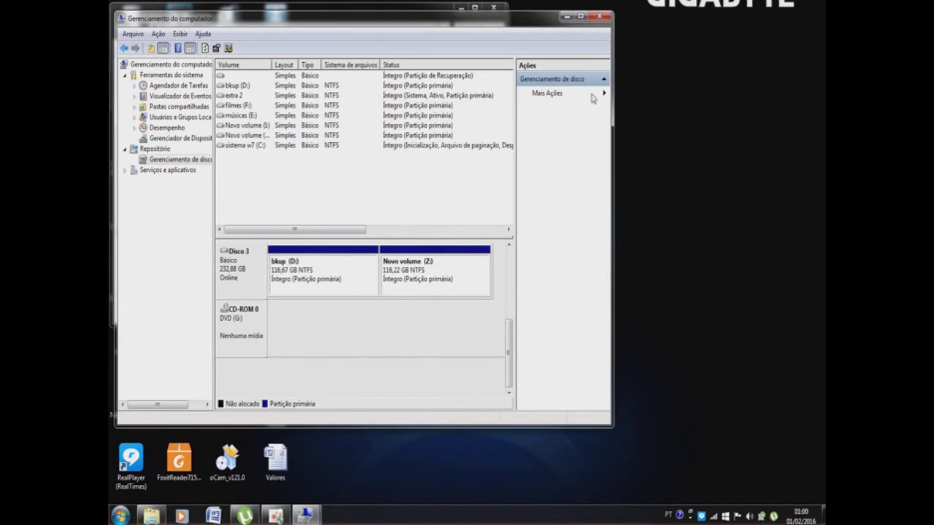
click(599, 16)
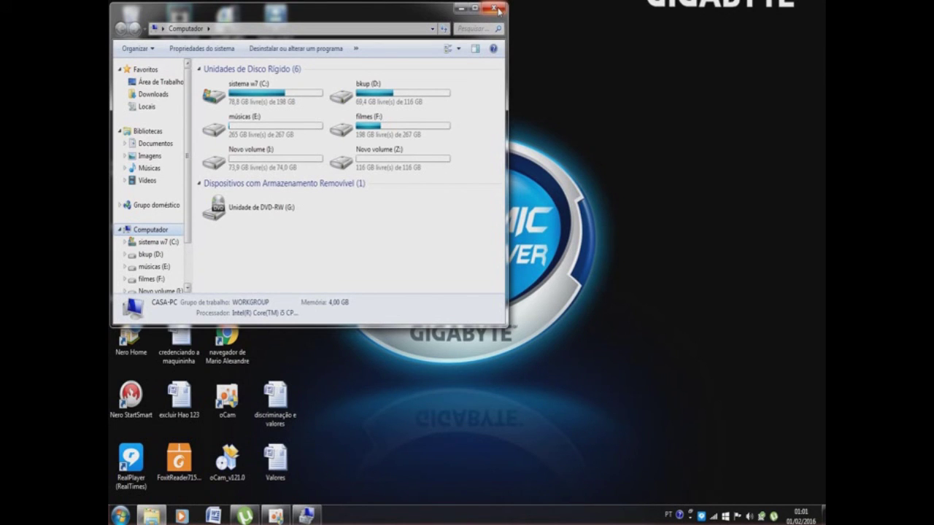
click(499, 10)
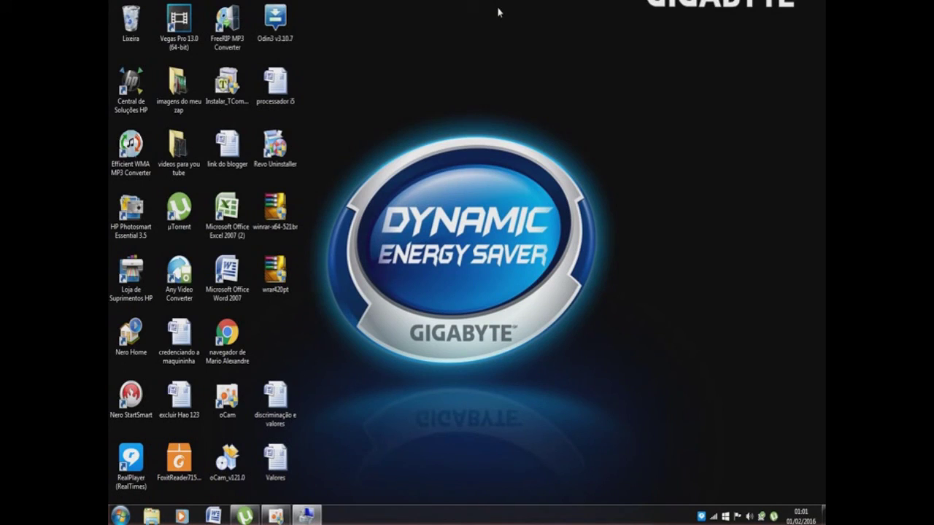